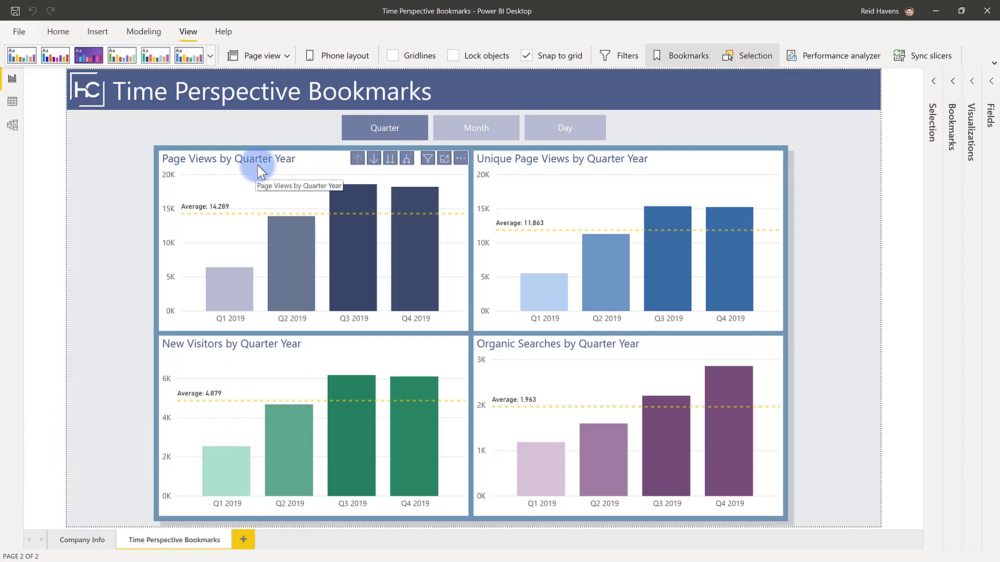
Drill the Page Views, Unique Page Views, New Visitors and Organic Searches charts down to Month Year, then deselect them.
{"action": "left_click", "coordinate": [390, 160]}
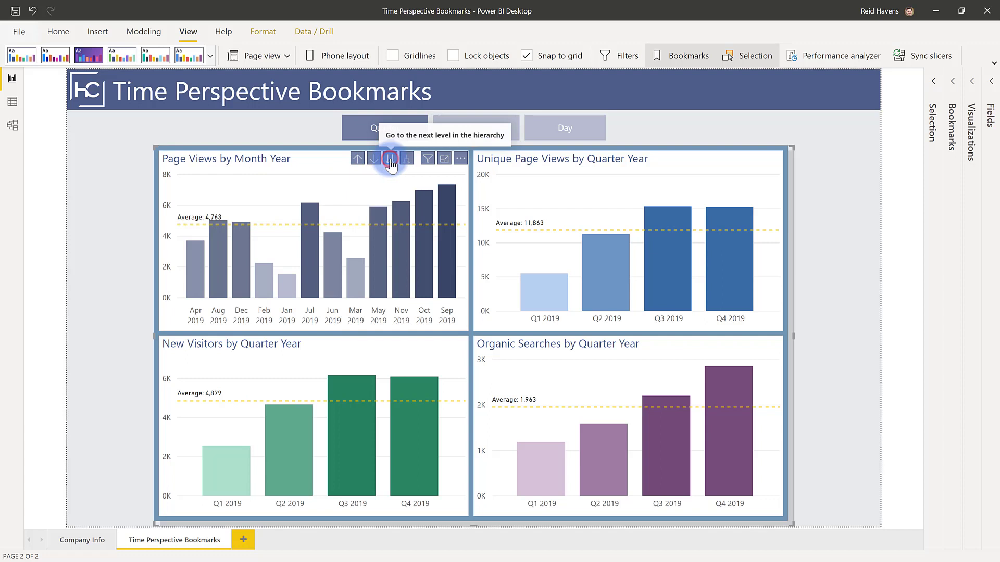
{"action": "left_click", "coordinate": [707, 160]}
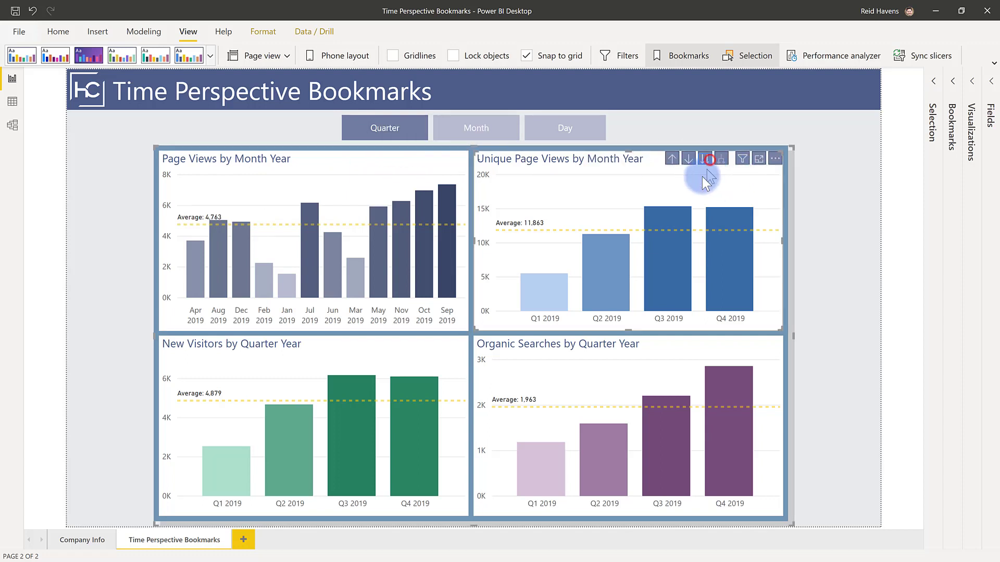
{"action": "left_click", "coordinate": [390, 346]}
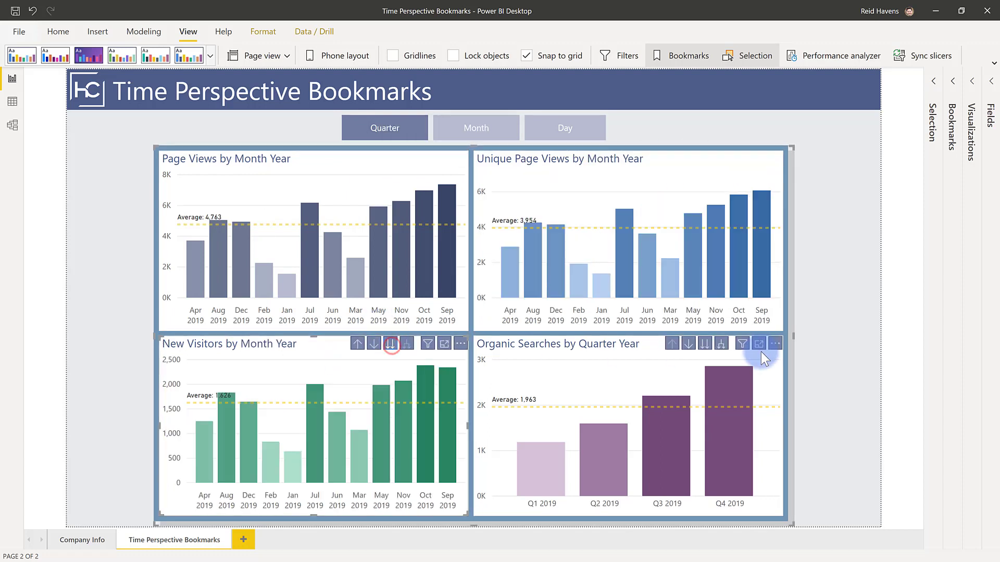
{"action": "left_click", "coordinate": [706, 345]}
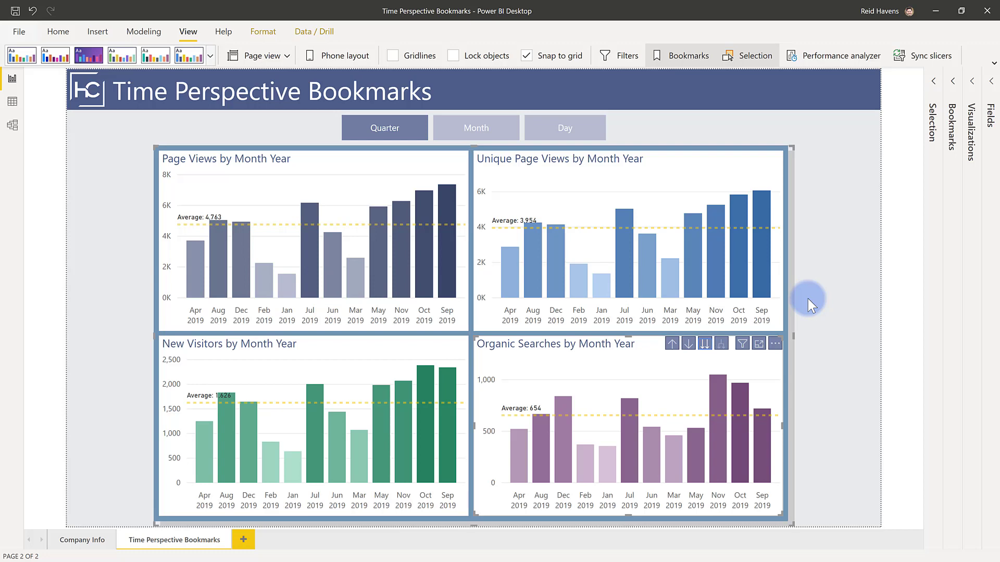
{"action": "left_click", "coordinate": [809, 299]}
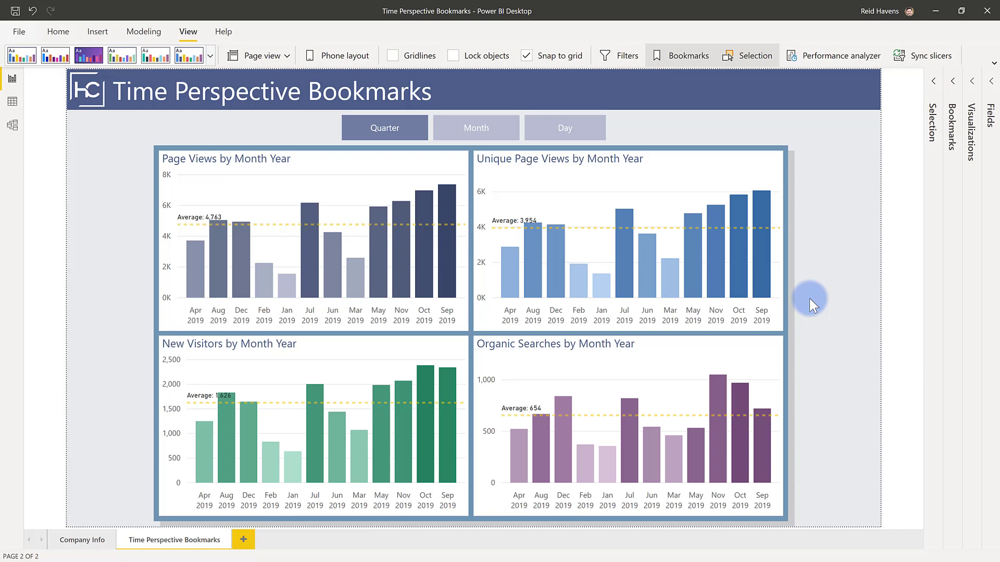
Test the Day, Month and Quarter buttons in turn, finishing on the Month view.
{"action": "left_click", "coordinate": [565, 127], "text": "ctrl"}
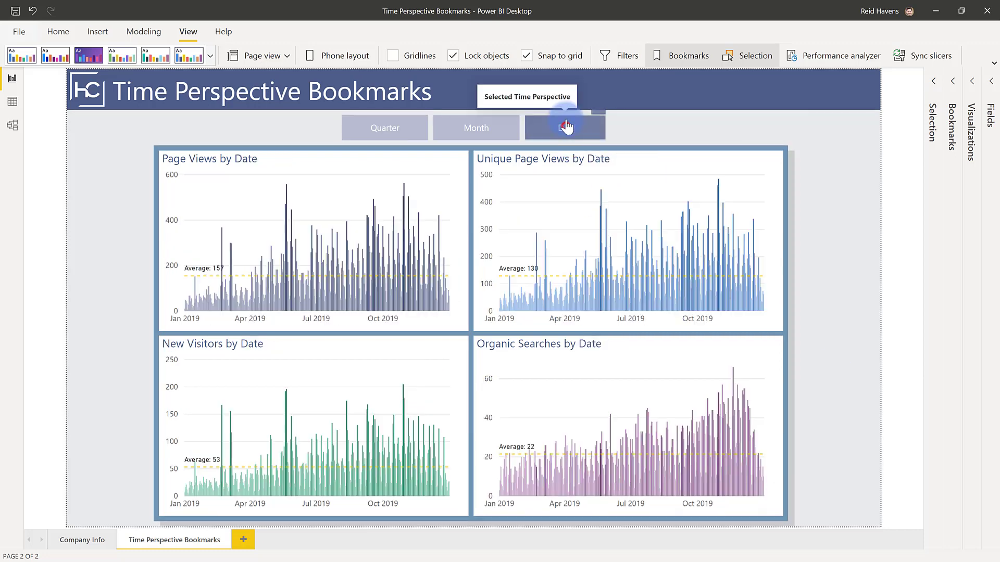
{"action": "left_click", "coordinate": [492, 131], "text": "ctrl"}
{"action": "left_click", "coordinate": [400, 129], "text": "ctrl"}
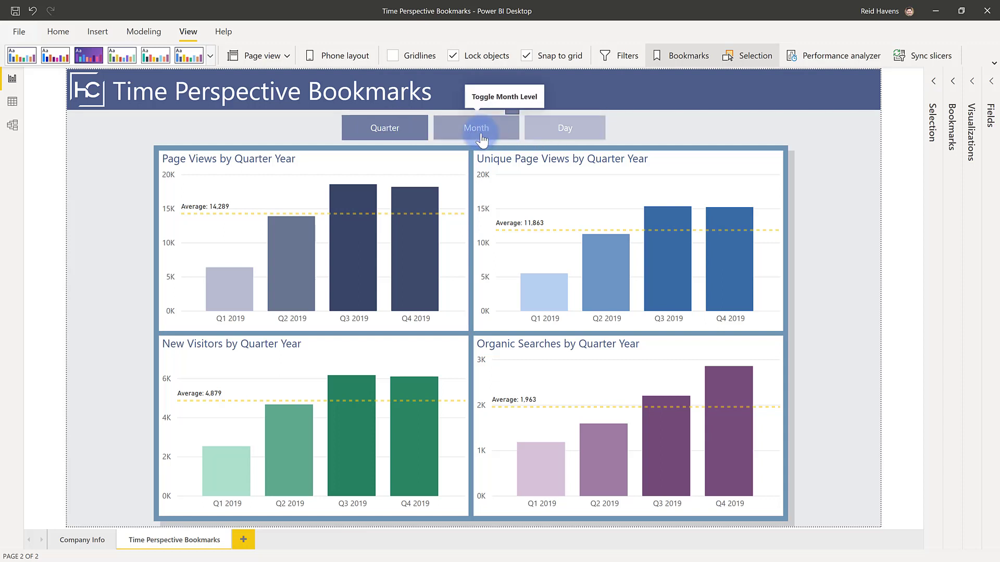
{"action": "left_click", "coordinate": [481, 136]}
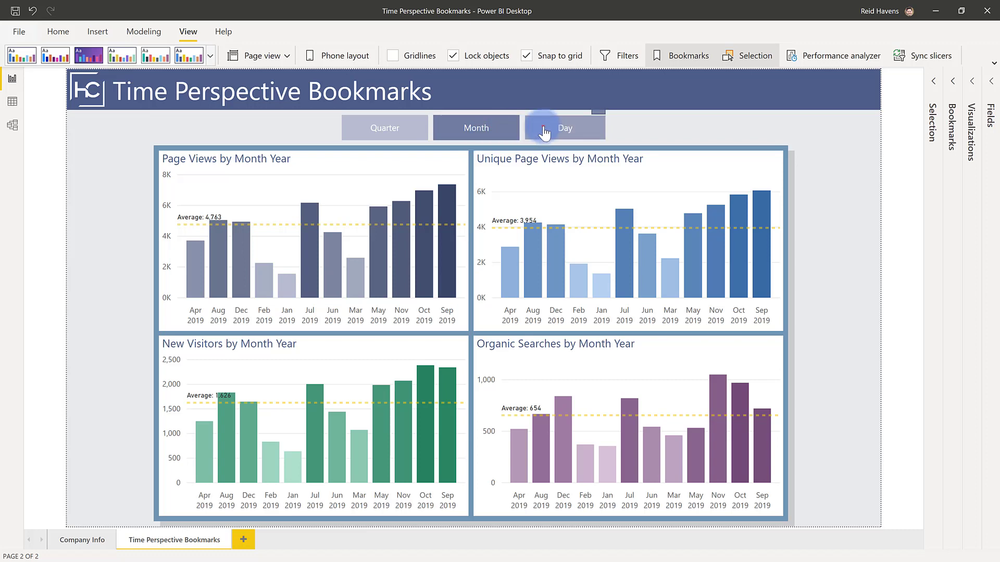
{"action": "left_click", "coordinate": [545, 129]}
{"action": "left_click", "coordinate": [481, 134]}
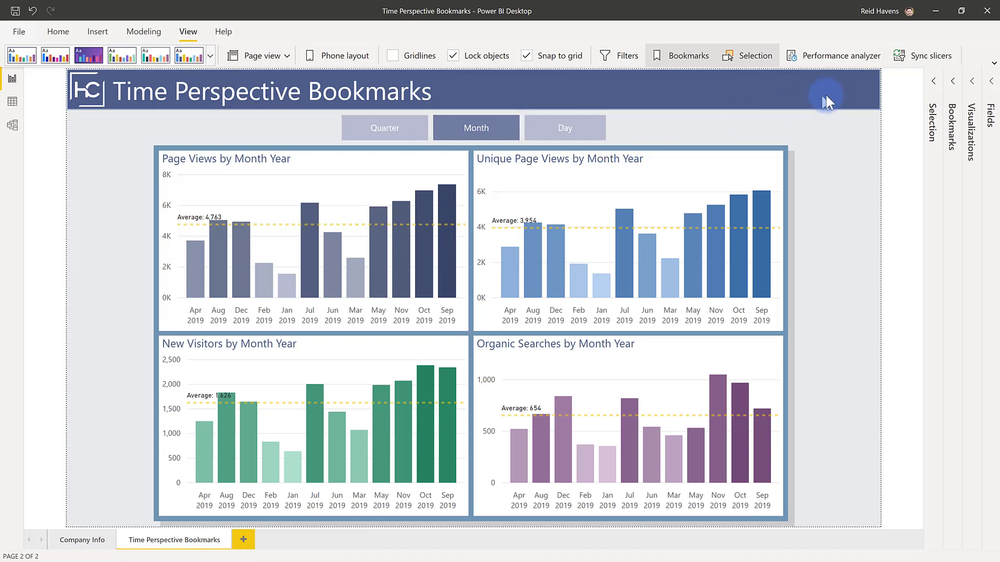
Show the Bookmarks pane and apply Quarter, Month and Day View, ending on Quarter View.
{"action": "left_click", "coordinate": [952, 81]}
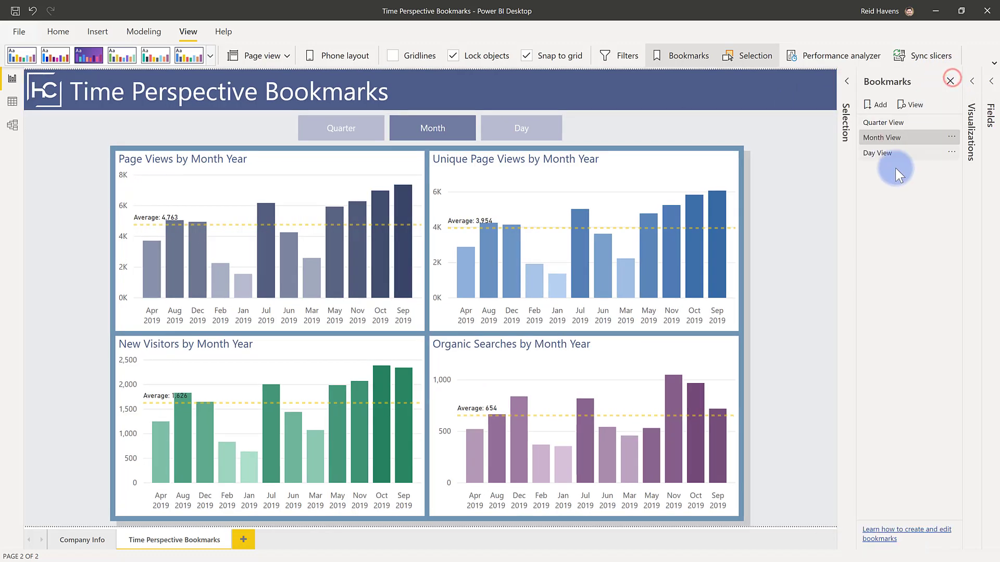
{"action": "left_click", "coordinate": [872, 121]}
{"action": "left_click", "coordinate": [873, 138]}
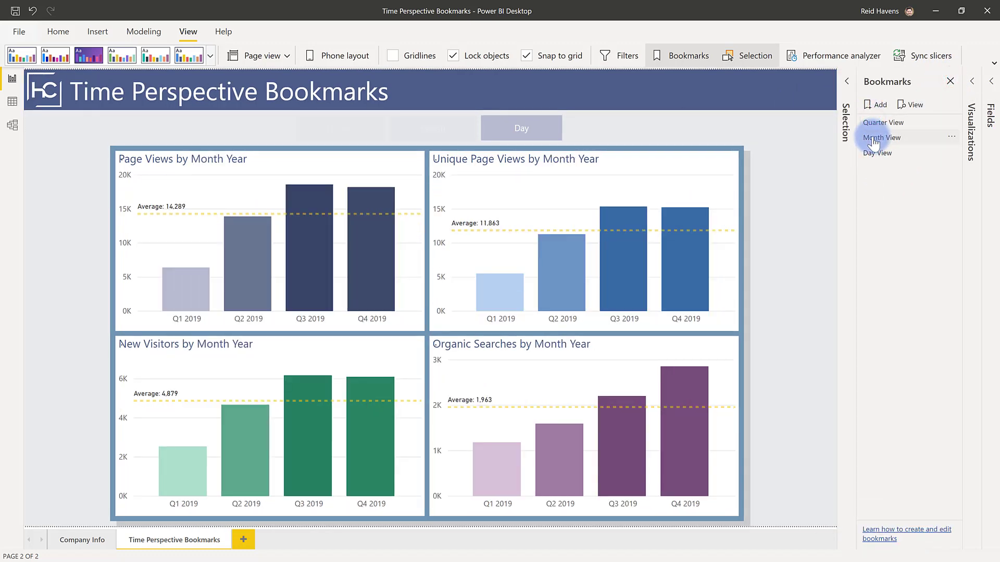
{"action": "left_click", "coordinate": [880, 152]}
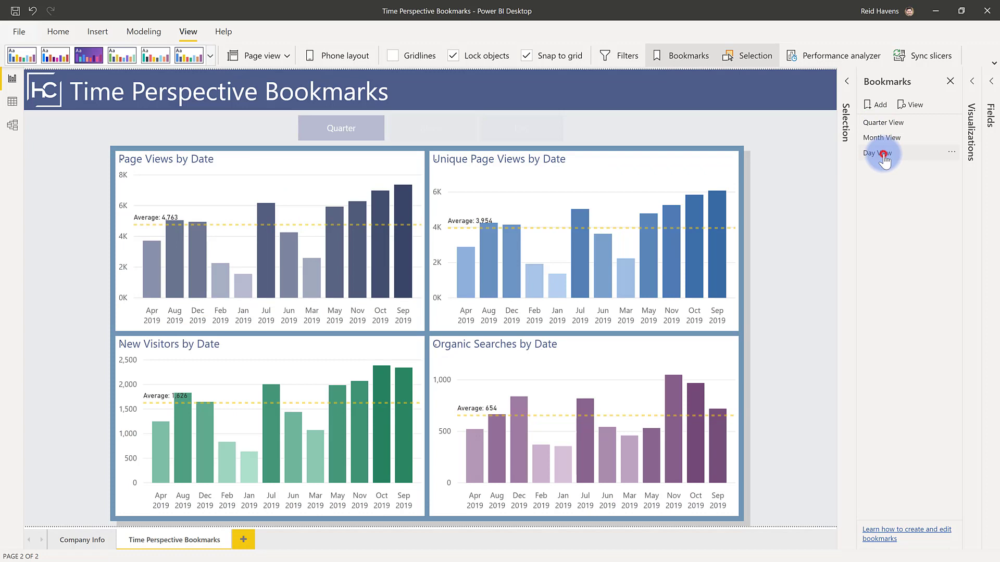
{"action": "left_click", "coordinate": [880, 121]}
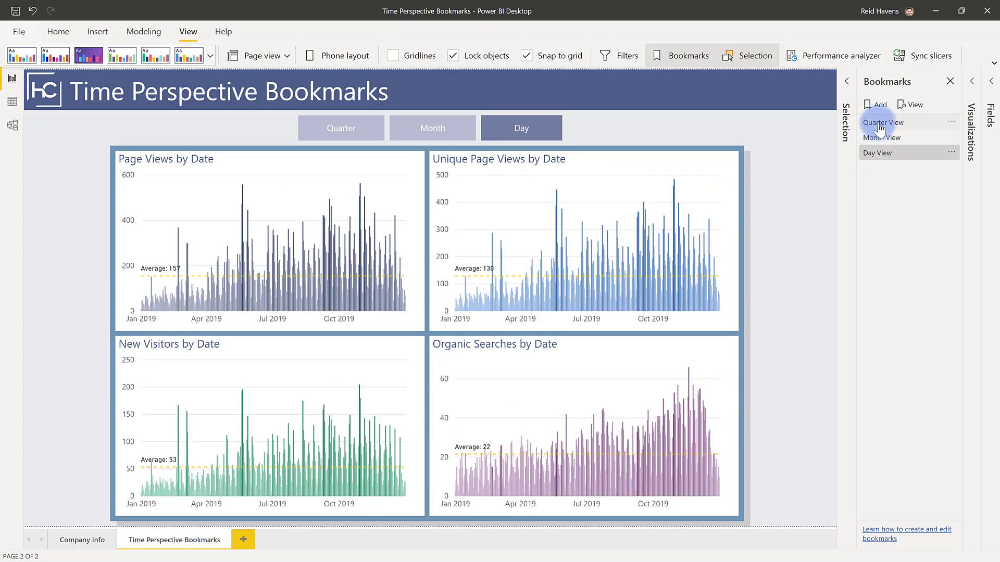
{"action": "left_click", "coordinate": [889, 178]}
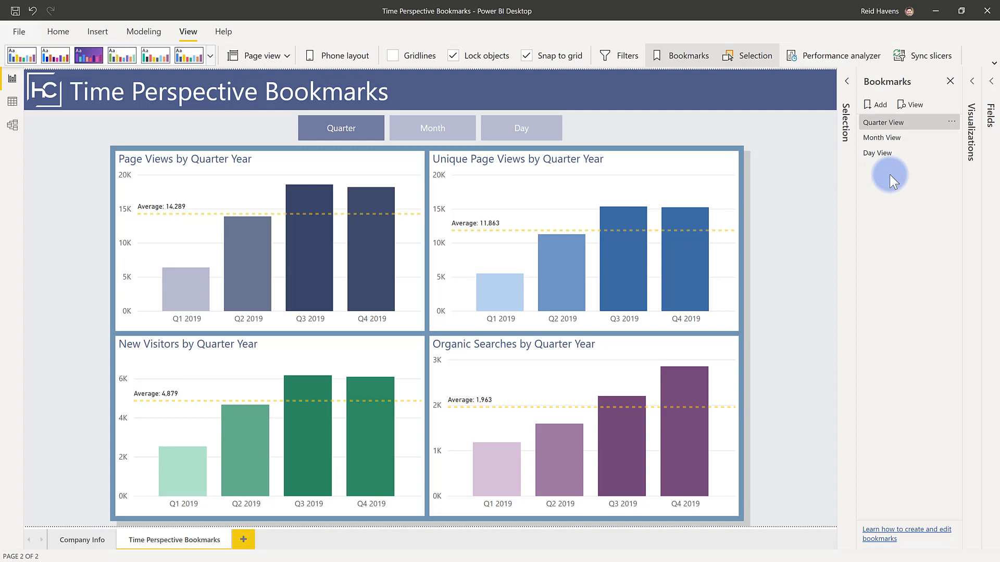
Show the Selection pane with the Date Buttons and Visuals groups expanded.
{"action": "left_click", "coordinate": [847, 83]}
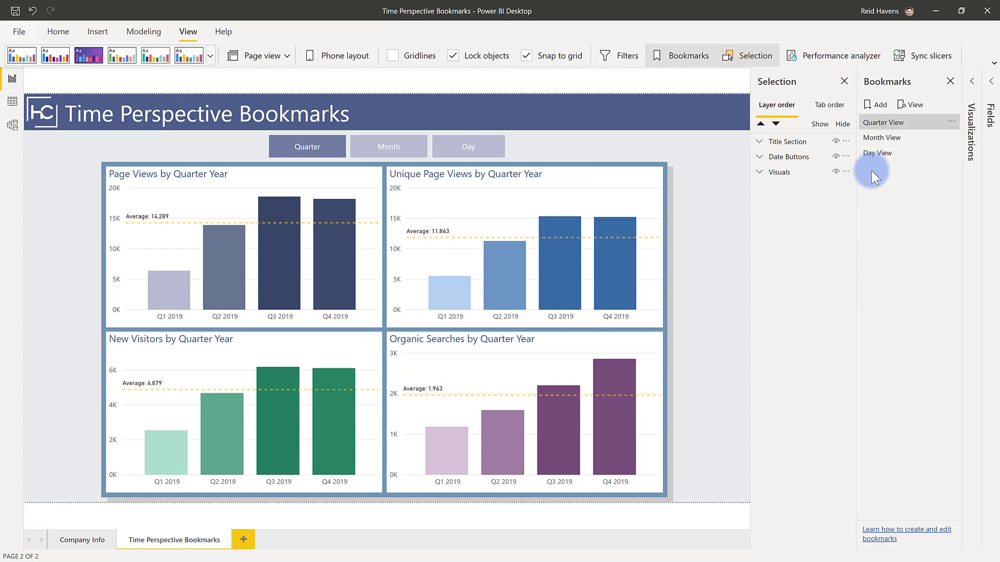
{"action": "left_click", "coordinate": [759, 156]}
{"action": "left_click", "coordinate": [759, 263]}
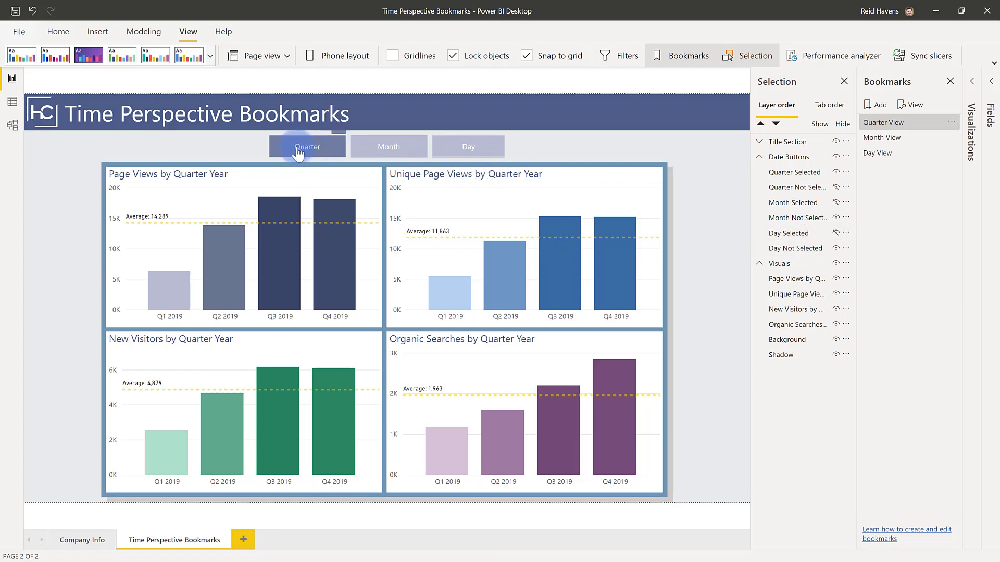
Apply the Month View and Day View bookmarks, then return to Quarter View.
{"action": "left_click", "coordinate": [899, 139]}
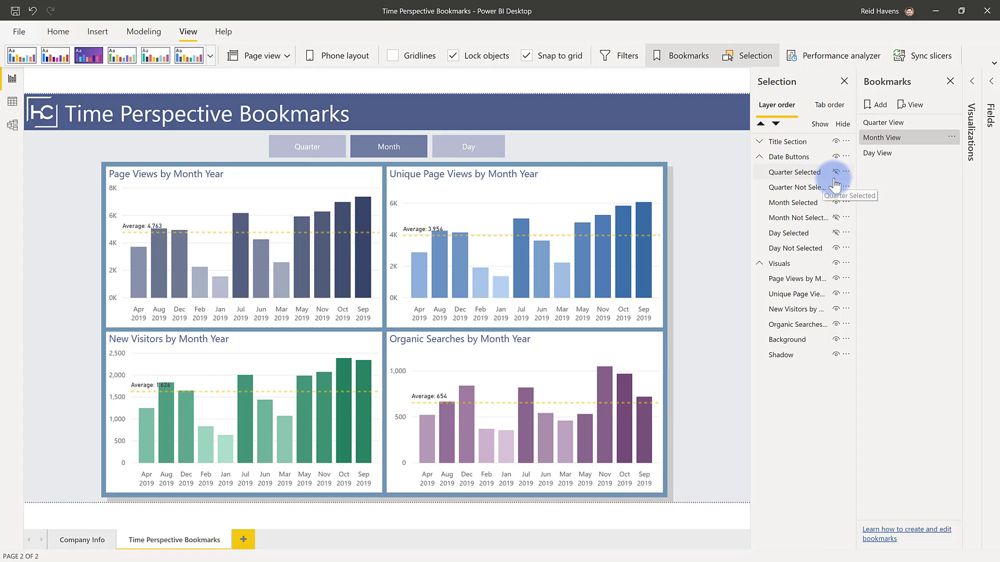
{"action": "left_click", "coordinate": [893, 152]}
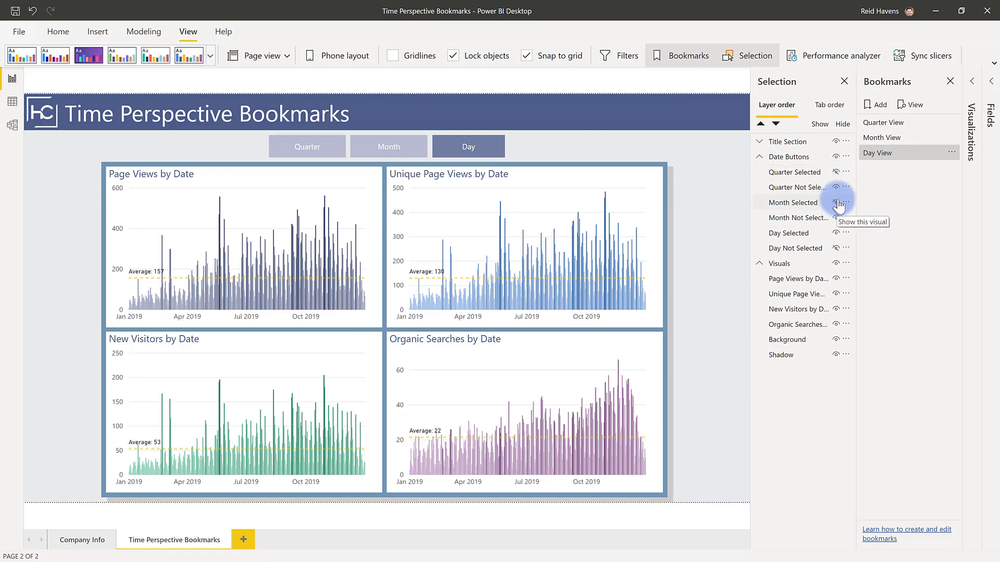
{"action": "left_click", "coordinate": [890, 123]}
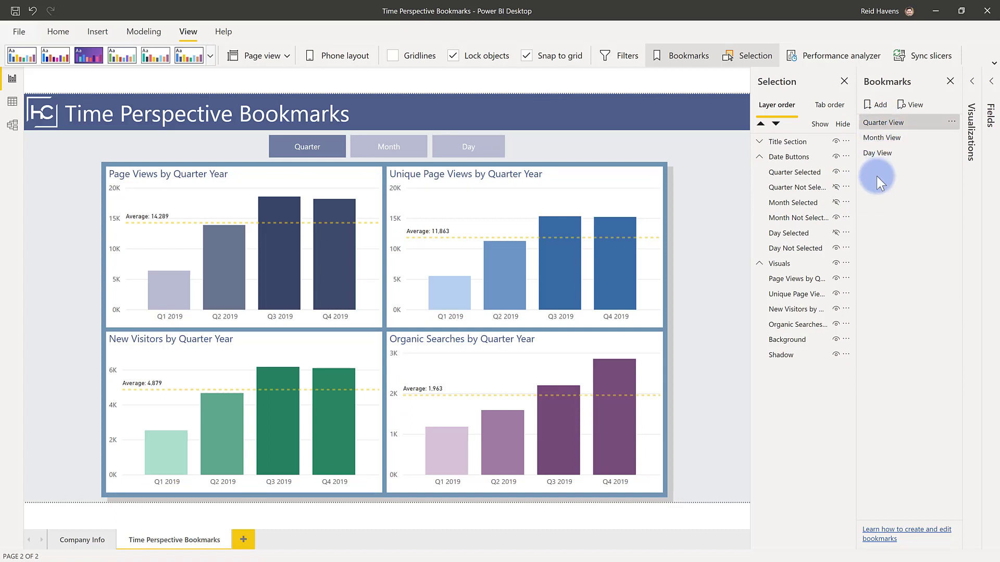
Drill Page Views, Unique Page Views, Organic Searches and New Visitors down to monthly bars.
{"action": "mouse_move", "coordinate": [290, 172]}
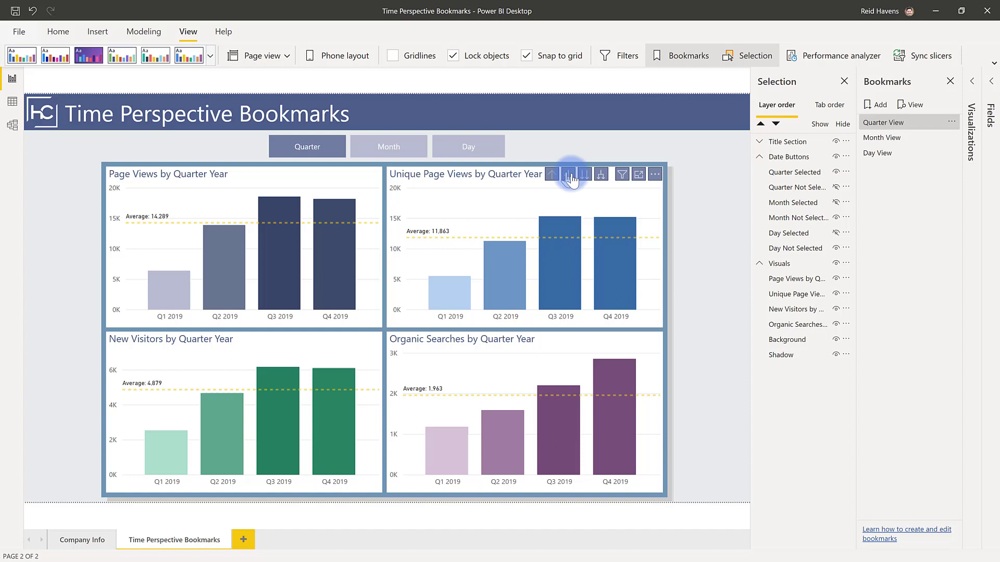
{"action": "mouse_move", "coordinate": [329, 174]}
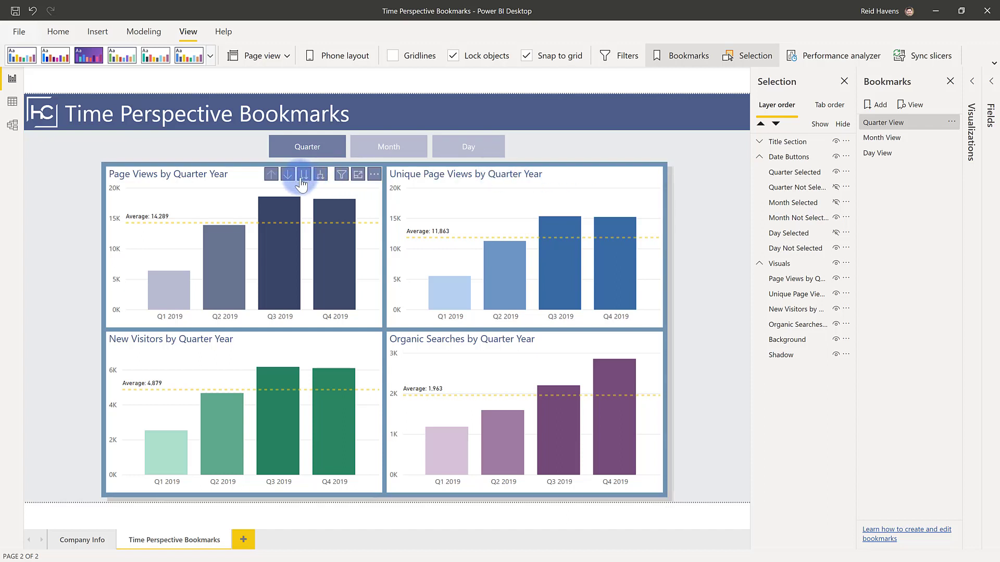
{"action": "left_click", "coordinate": [304, 174]}
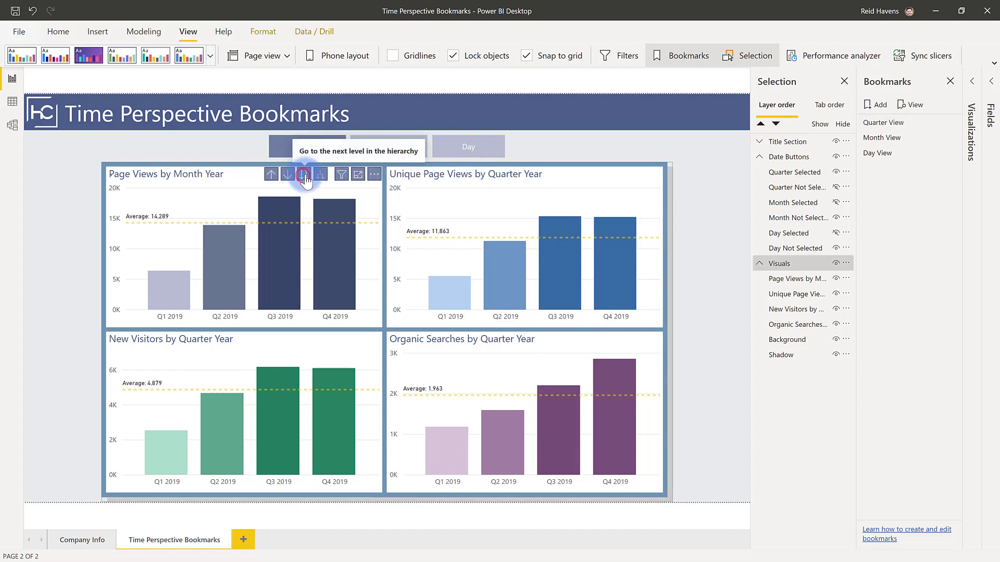
{"action": "left_click", "coordinate": [583, 175]}
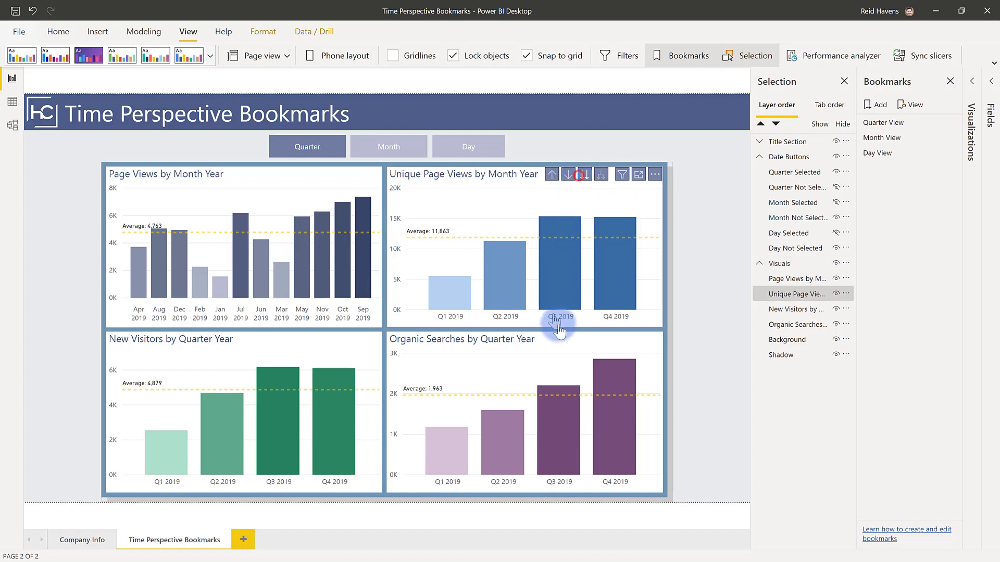
{"action": "left_click", "coordinate": [584, 340]}
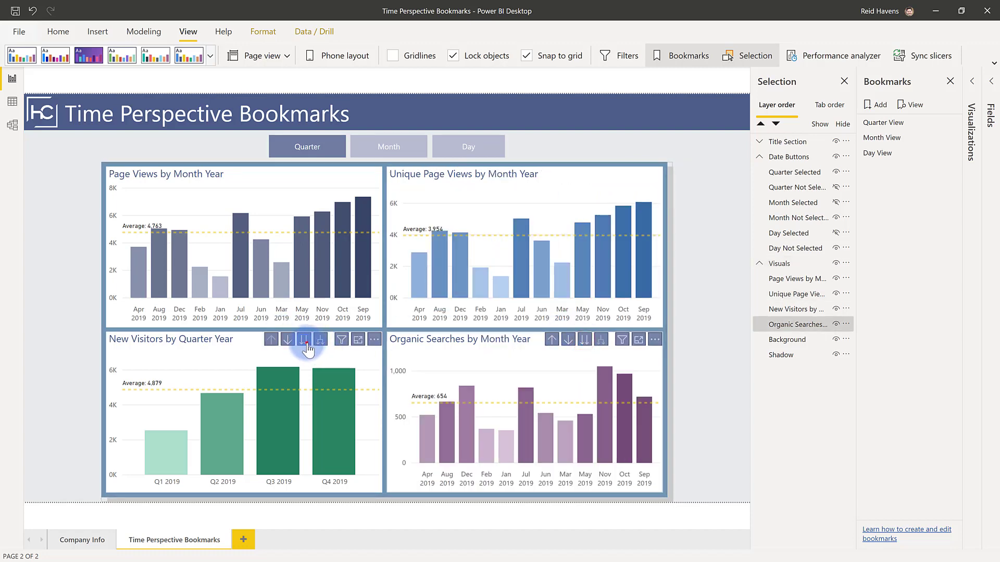
{"action": "left_click", "coordinate": [304, 340]}
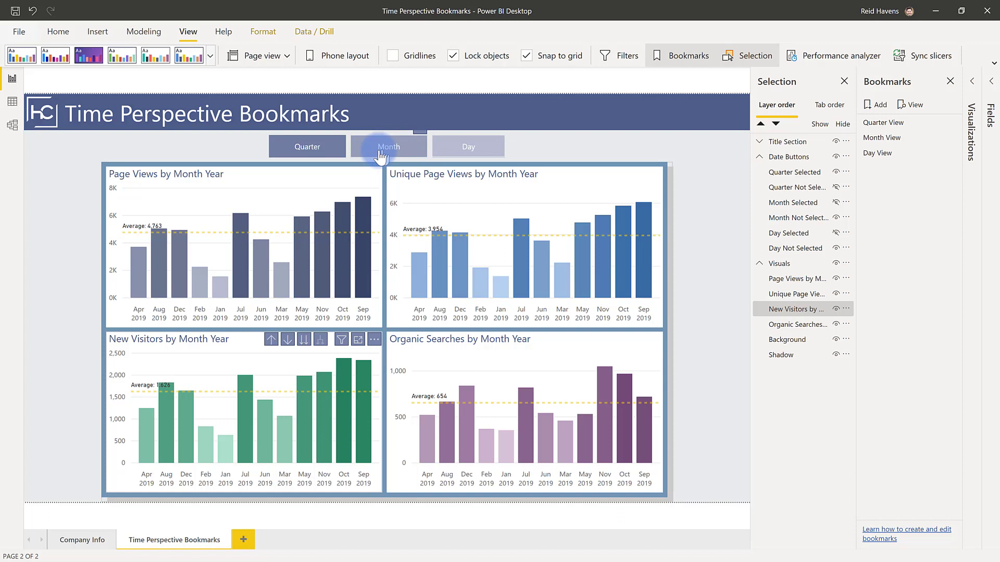
Hide Quarter Selected and Month Not Selected layers, and show Month Selected.
{"action": "left_click", "coordinate": [836, 172]}
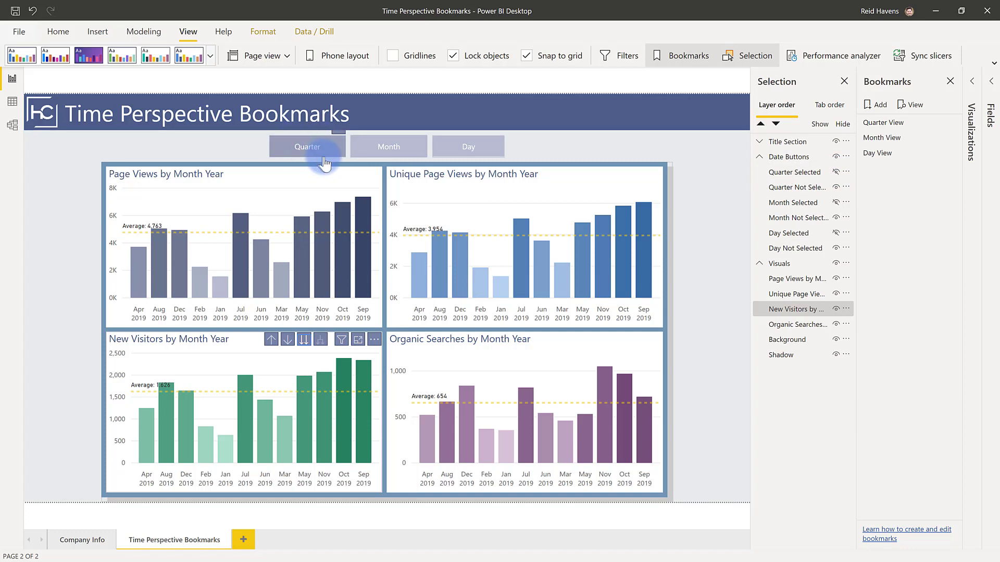
{"action": "left_click", "coordinate": [836, 203]}
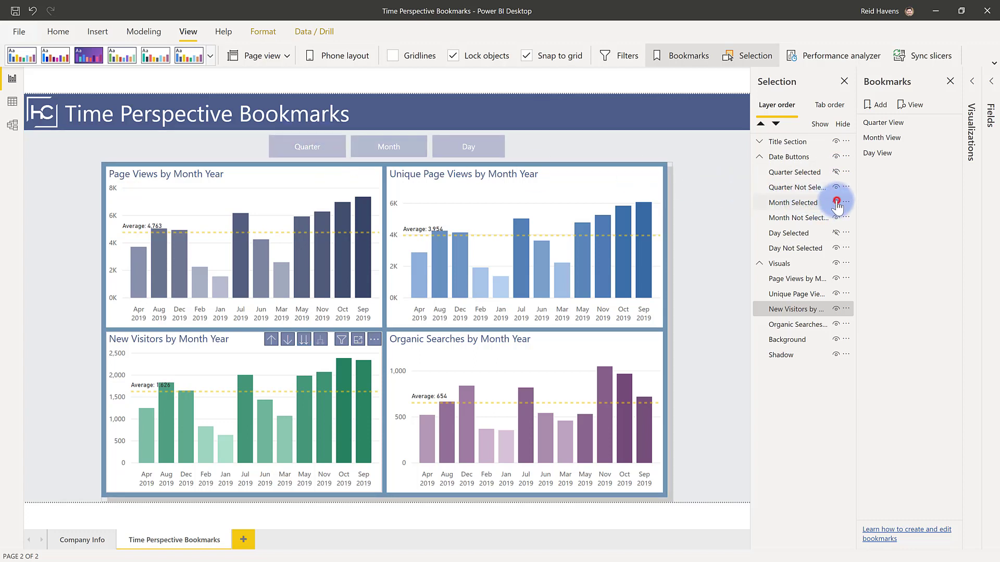
{"action": "left_click", "coordinate": [836, 218]}
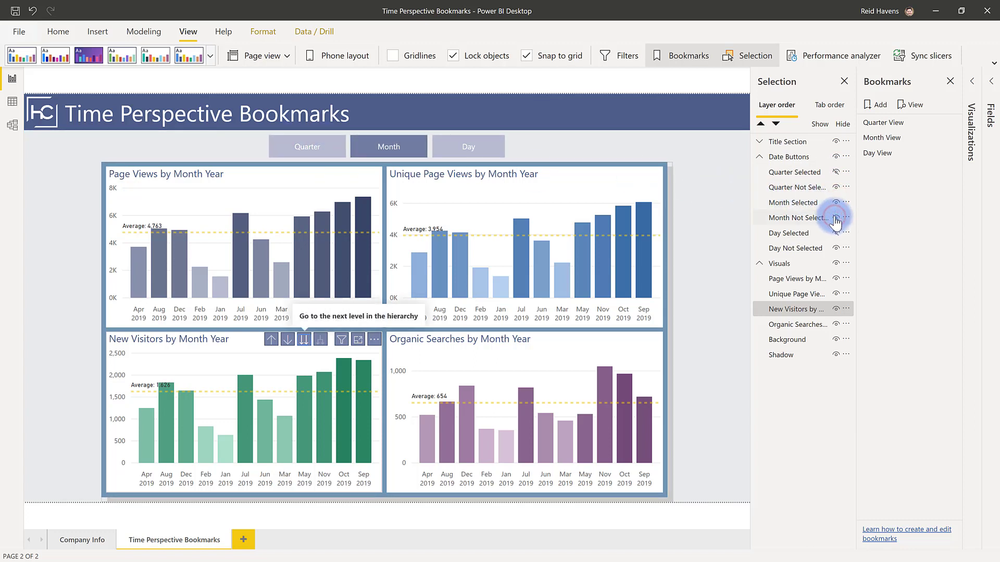
Select all six date button layers plus the four chart visuals together.
{"action": "left_click", "coordinate": [782, 172]}
{"action": "left_click", "coordinate": [787, 249], "text": "shift"}
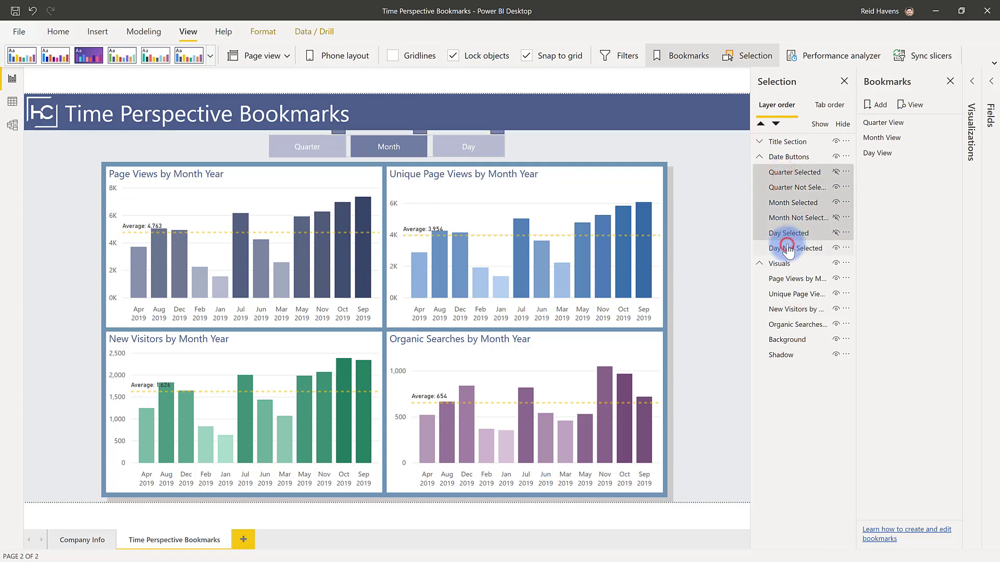
{"action": "left_click", "coordinate": [795, 280], "text": "ctrl"}
{"action": "left_click", "coordinate": [791, 292], "text": "ctrl"}
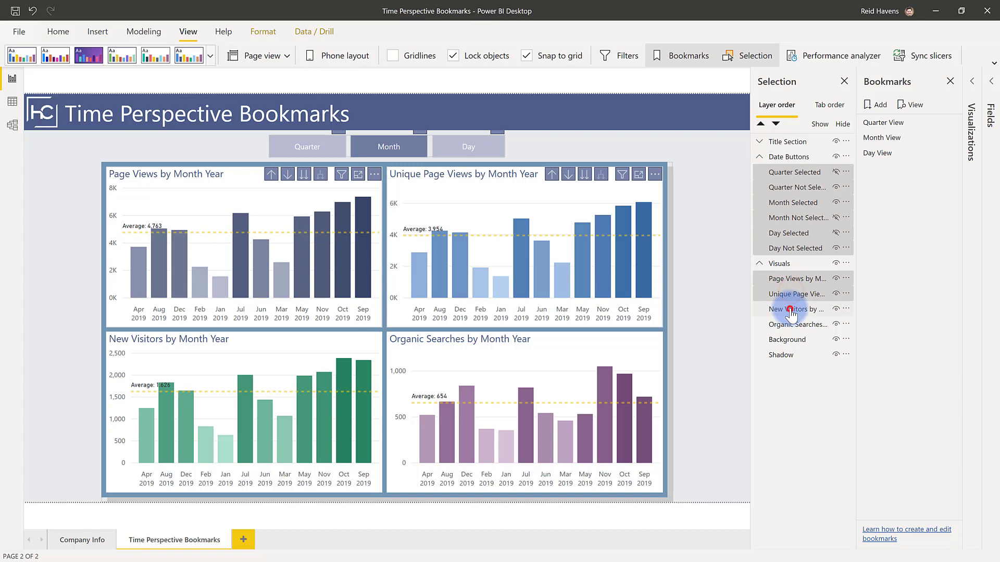
{"action": "left_click", "coordinate": [791, 309], "text": "ctrl"}
{"action": "left_click", "coordinate": [792, 326], "text": "ctrl"}
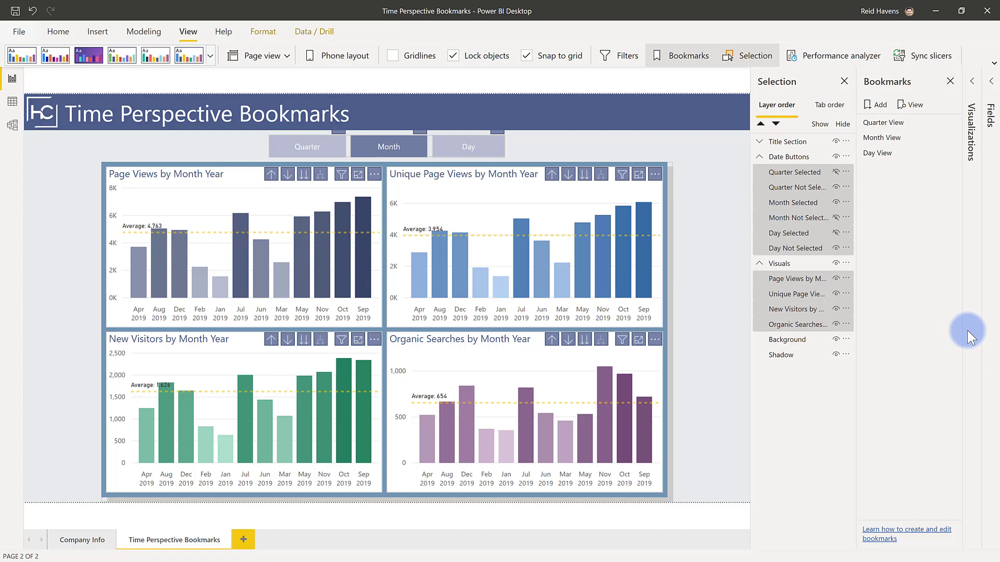
Add a new bookmark and rename it 'Month View Test'.
{"action": "left_click", "coordinate": [871, 106]}
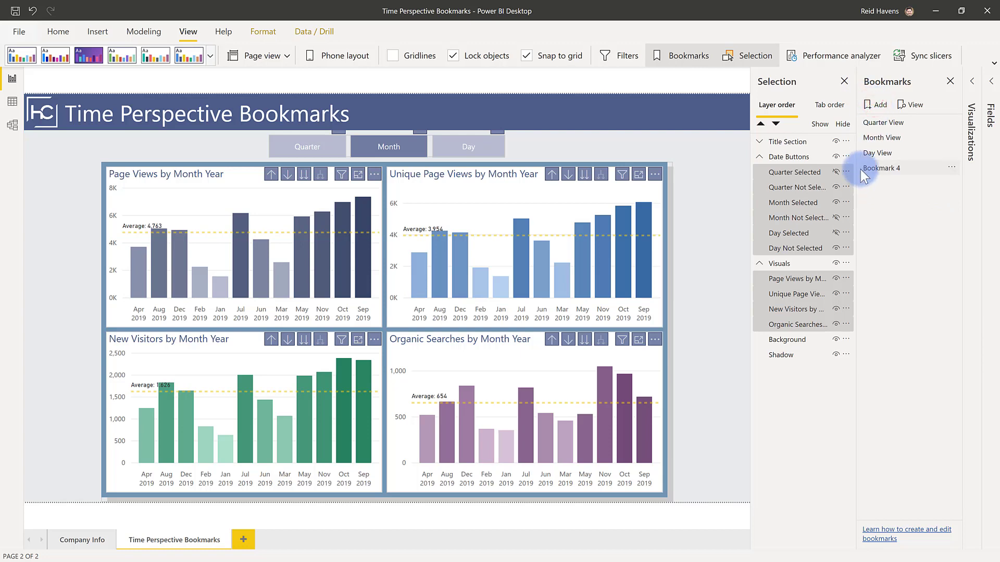
{"action": "left_click", "coordinate": [951, 168]}
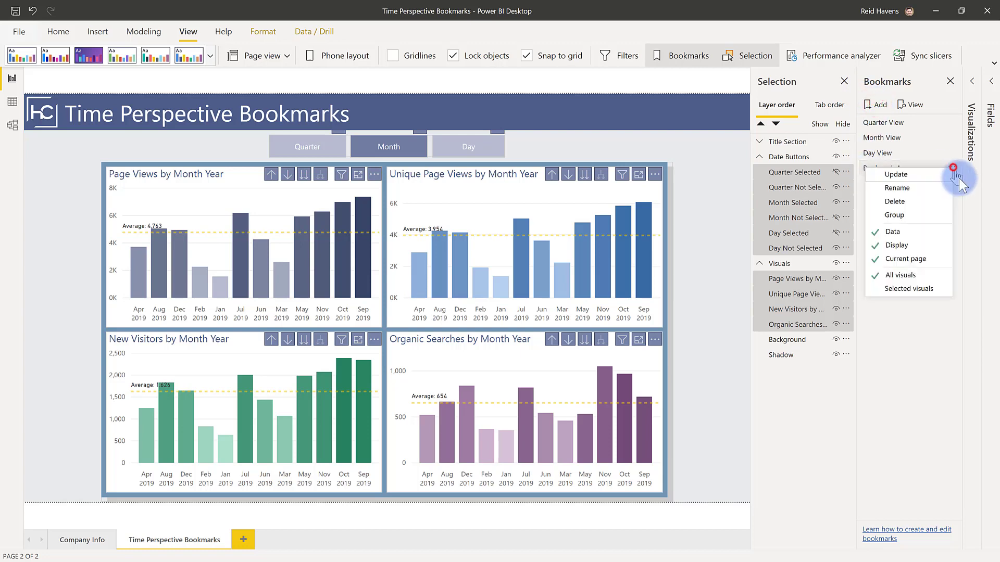
{"action": "left_click", "coordinate": [932, 189]}
{"action": "type", "text": "Month "}
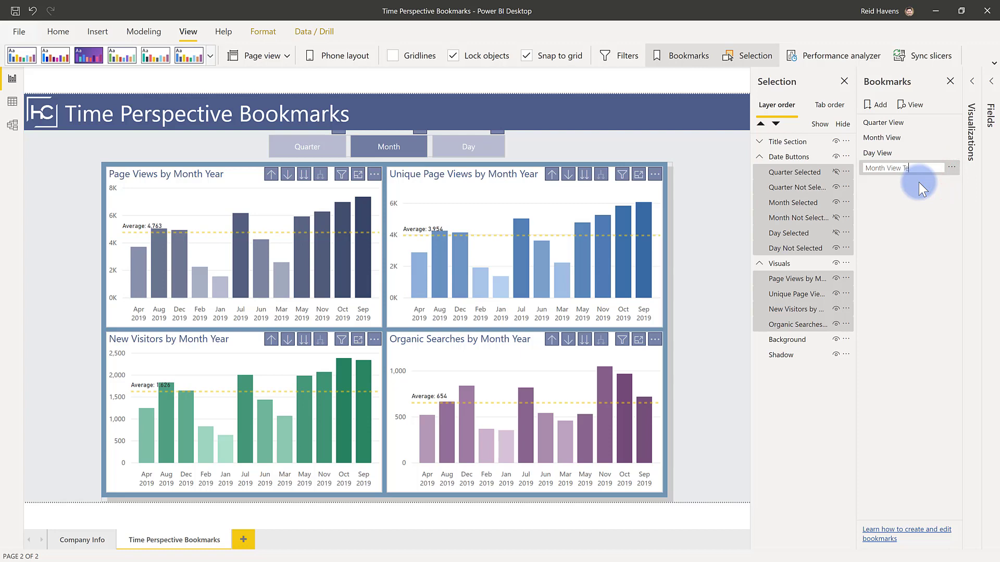
{"action": "type", "text": "View Te"}
{"action": "key", "text": "Return"}
Enable Selected visuals for the Month View Test bookmark.
{"action": "left_click", "coordinate": [950, 167]}
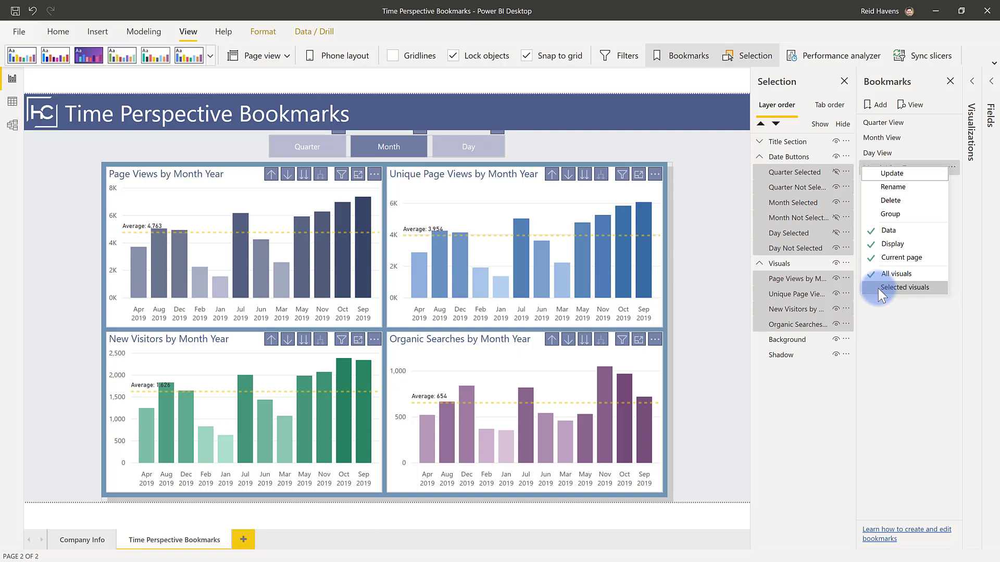
{"action": "left_click", "coordinate": [911, 286]}
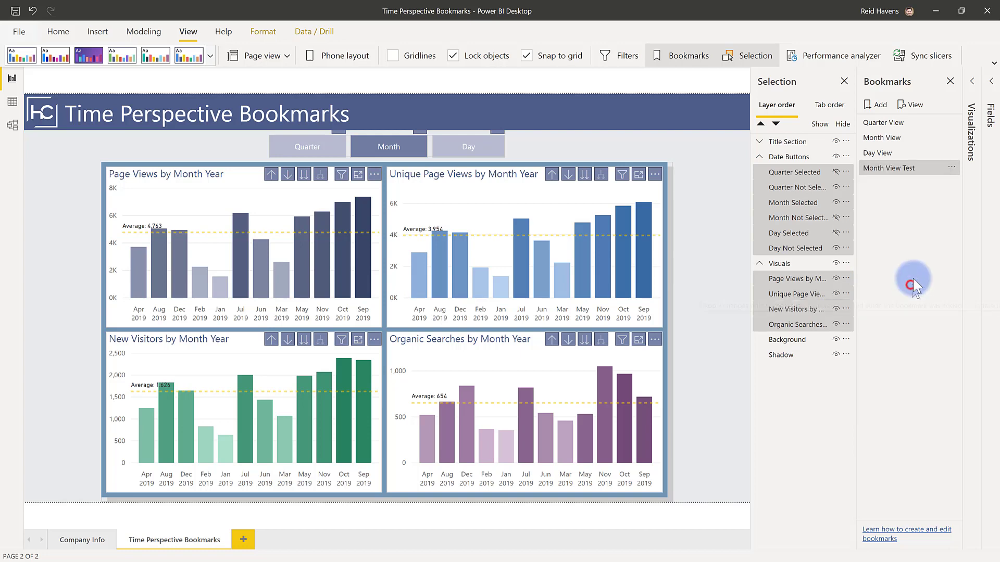
{"action": "left_click", "coordinate": [954, 167]}
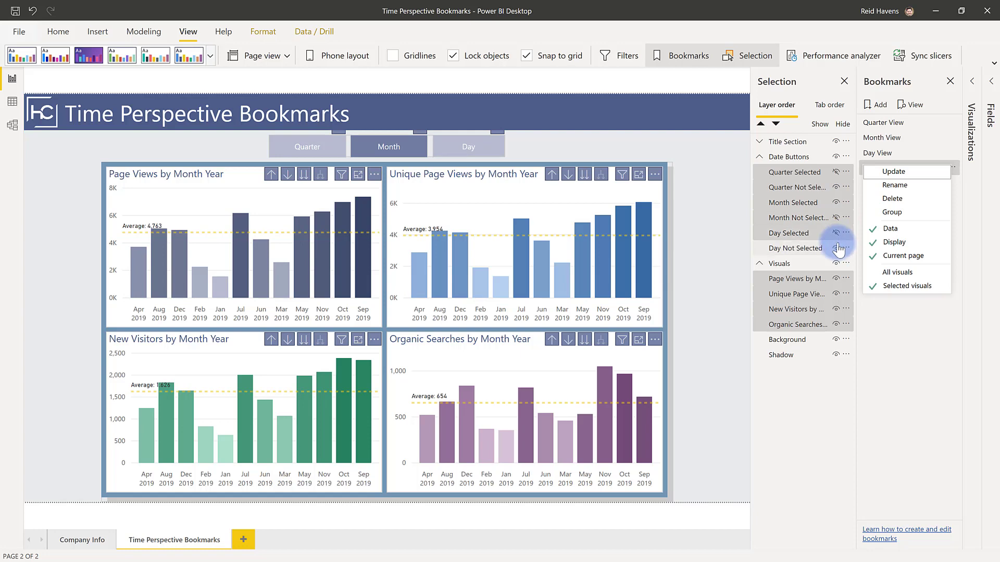
Uncheck Current page for Month View Test, keeping Data, Display and Selected visuals checked.
{"action": "left_click", "coordinate": [899, 256]}
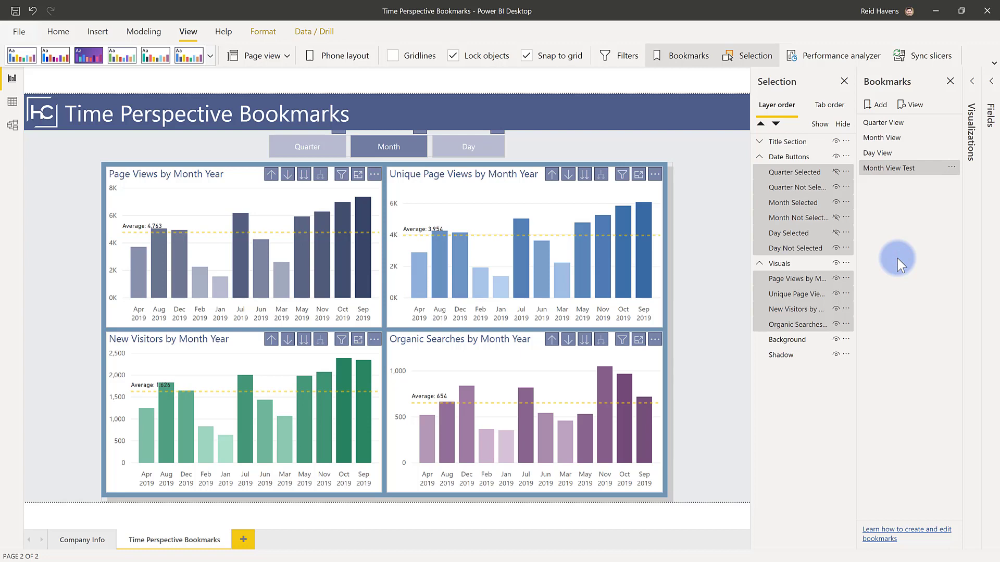
{"action": "left_click", "coordinate": [951, 167]}
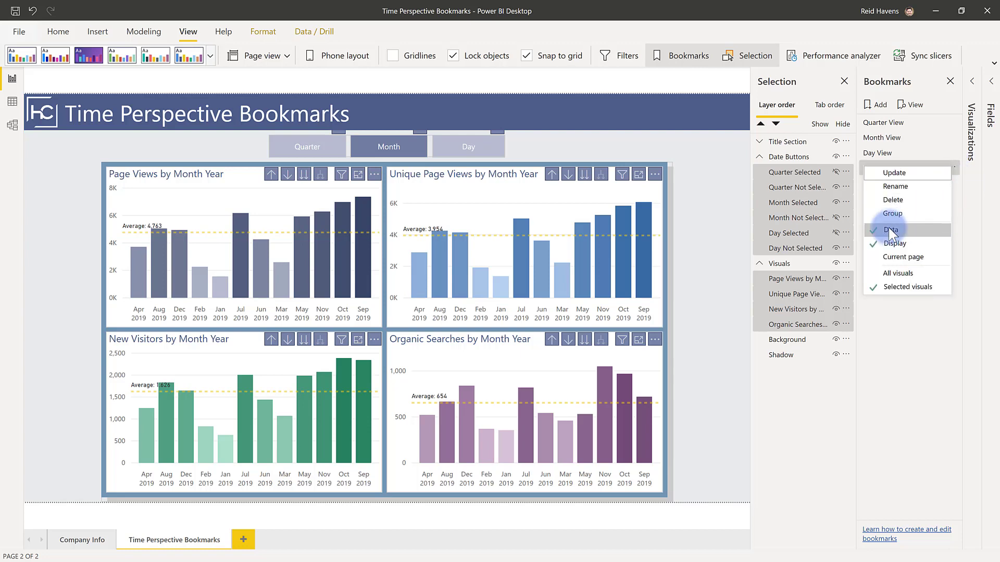
{"action": "left_click", "coordinate": [898, 305]}
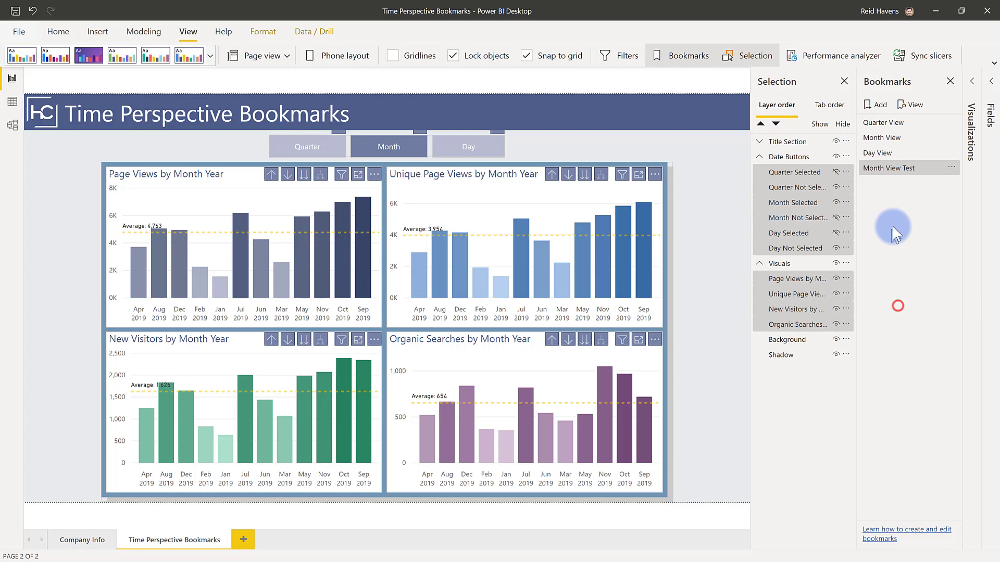
Apply Quarter View, then Month View Test, and verify its bookmark options restore Month Year charts.
{"action": "left_click", "coordinate": [884, 124]}
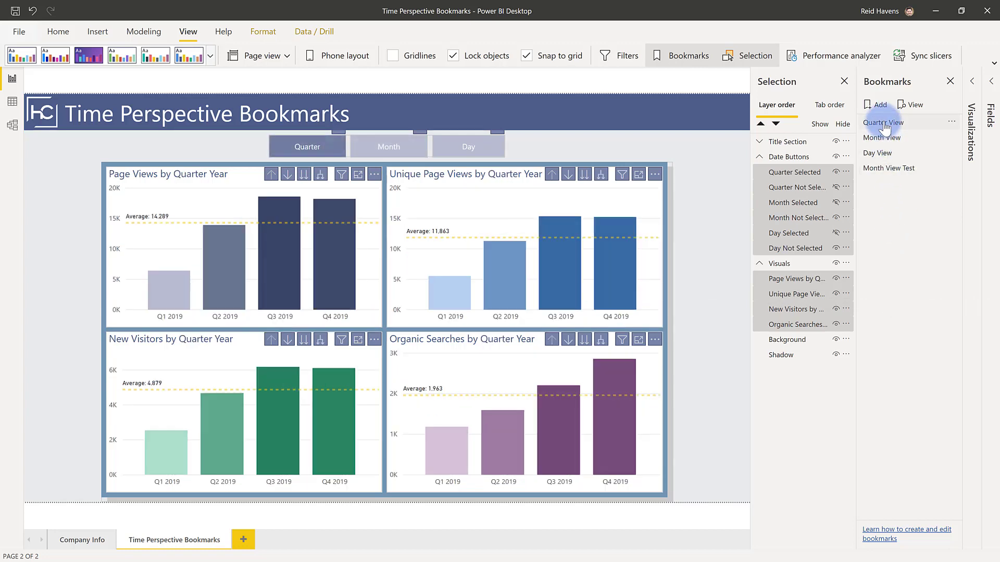
{"action": "left_click", "coordinate": [890, 172]}
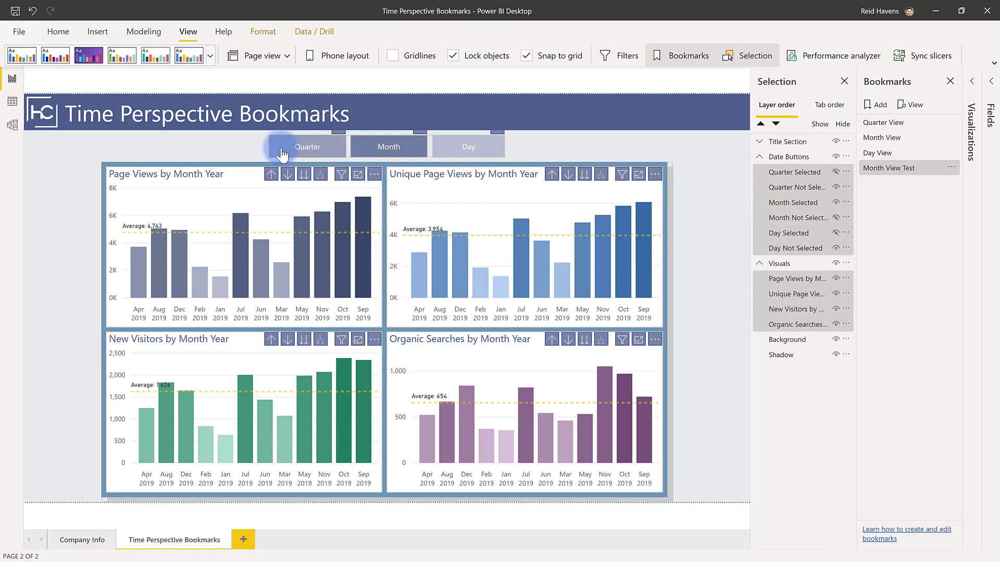
{"action": "left_click", "coordinate": [388, 152]}
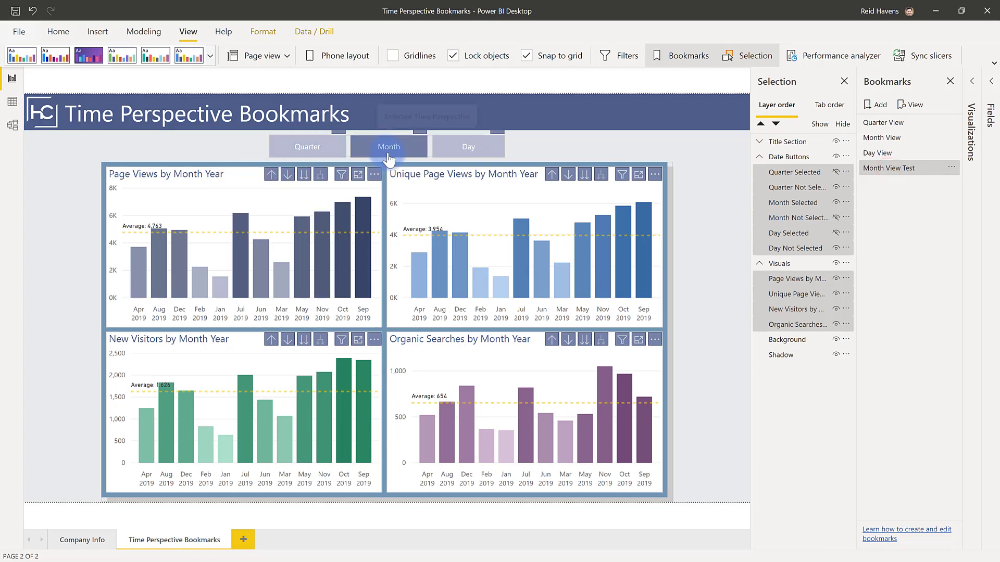
{"action": "left_click", "coordinate": [950, 168]}
{"action": "left_click", "coordinate": [911, 323]}
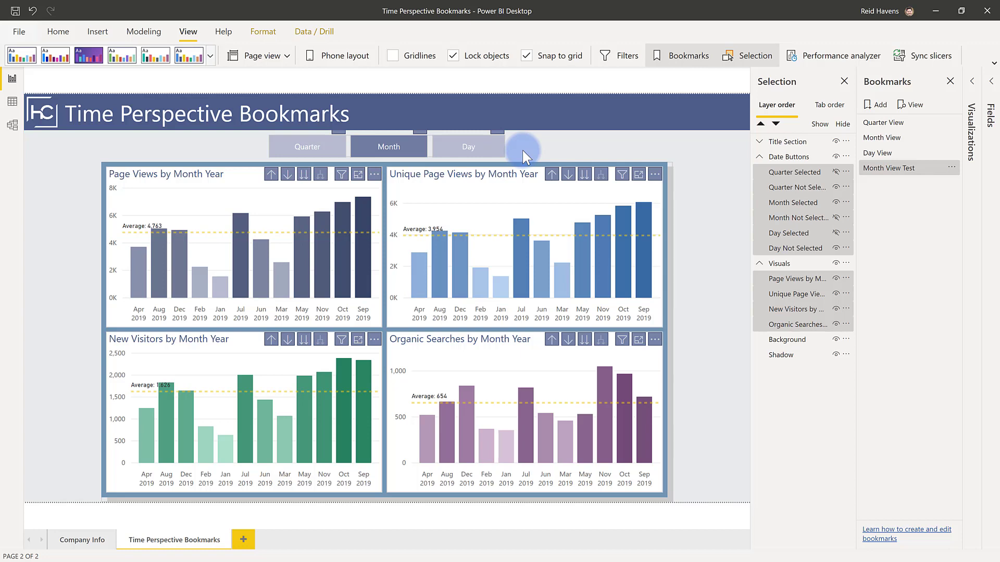
Switch the charts to Day, then Month, then Quarter using the report buttons.
{"action": "left_click", "coordinate": [484, 145]}
{"action": "left_click", "coordinate": [390, 147]}
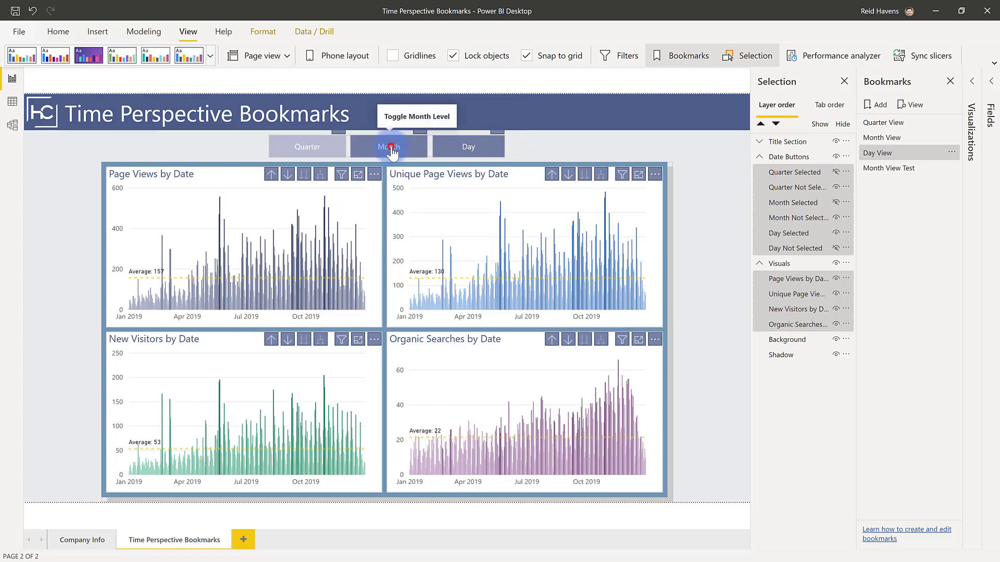
{"action": "left_click", "coordinate": [329, 151]}
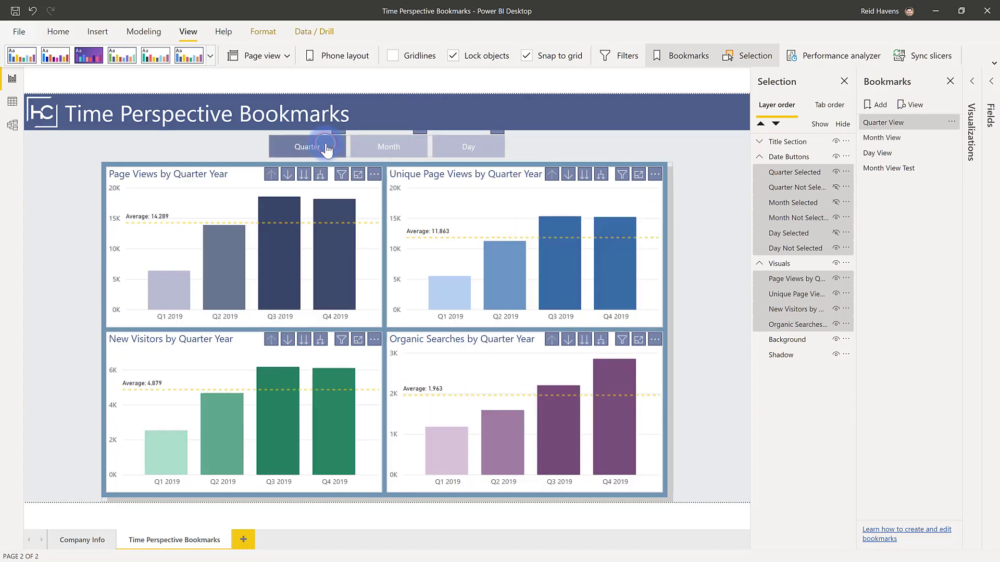